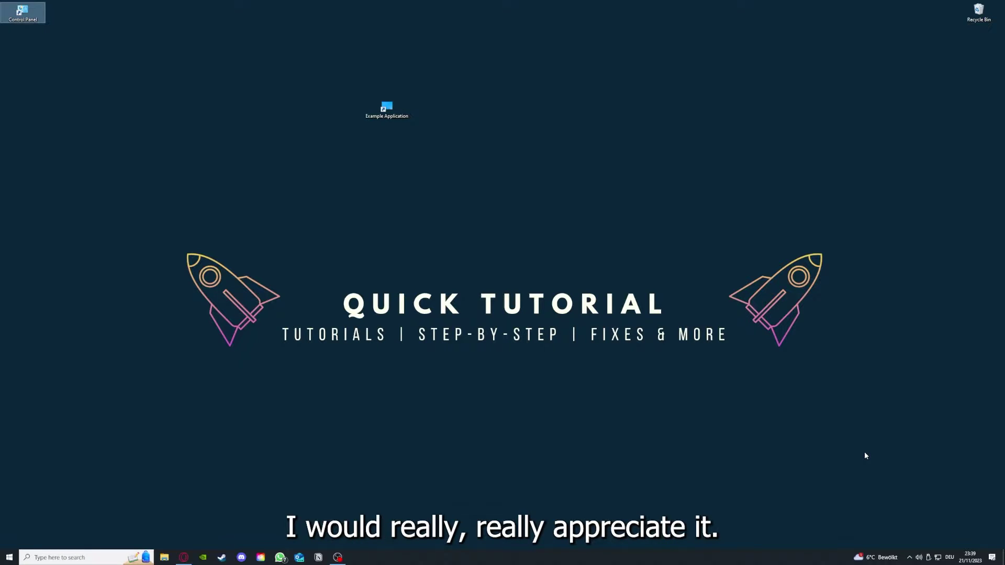
- Deselect the Control Panel shortcut and drag a selection box across the empty desktop
click(713, 374)
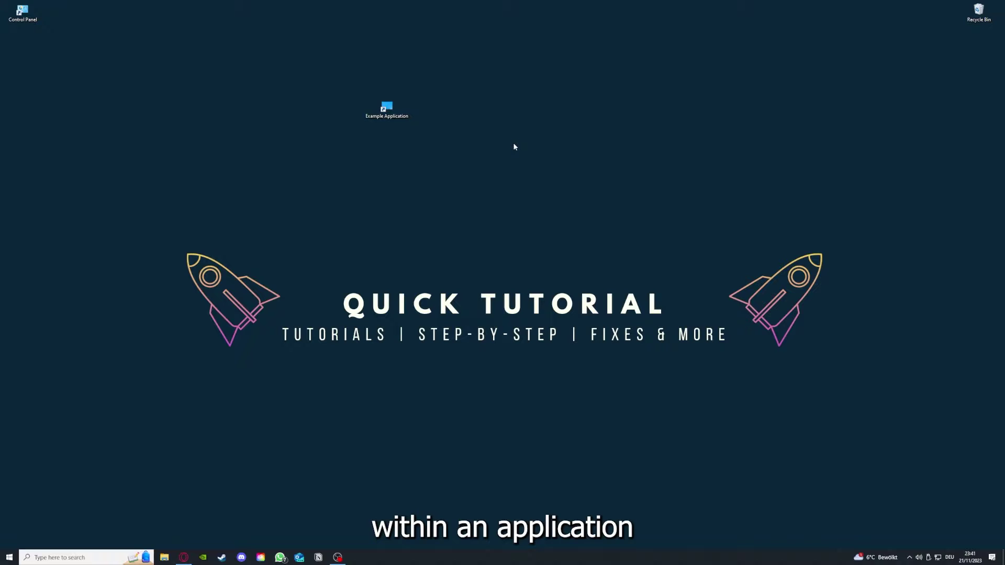
drag(132, 196, 849, 417)
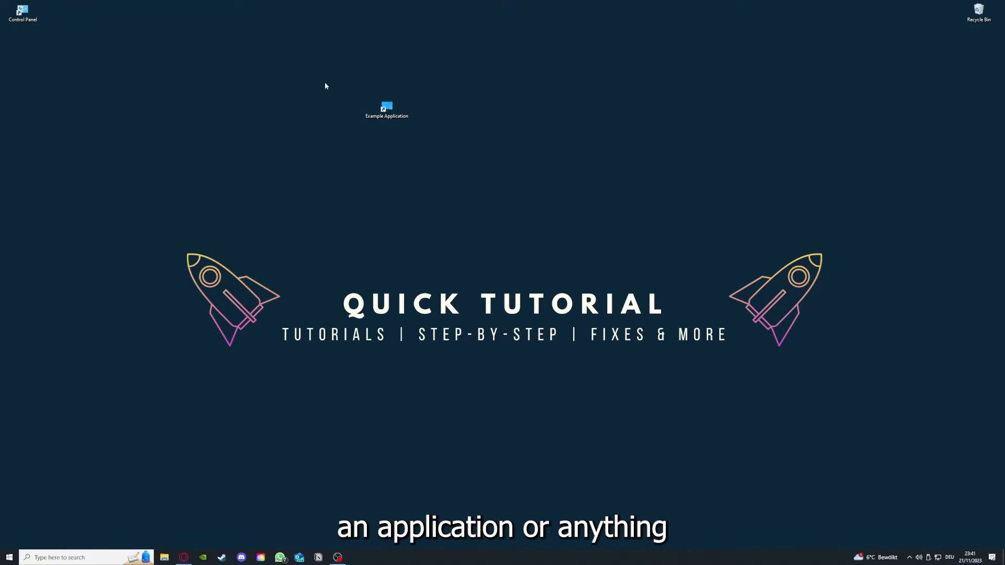
drag(132, 195, 849, 422)
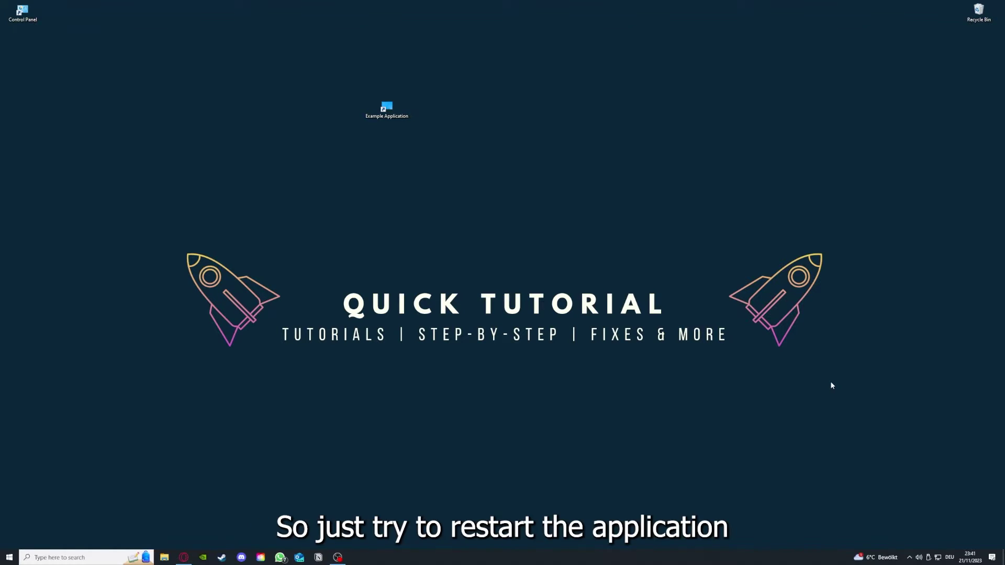
- Launch the Example Application shortcut, then close the Desktop folder window it brings up
double_click(387, 111)
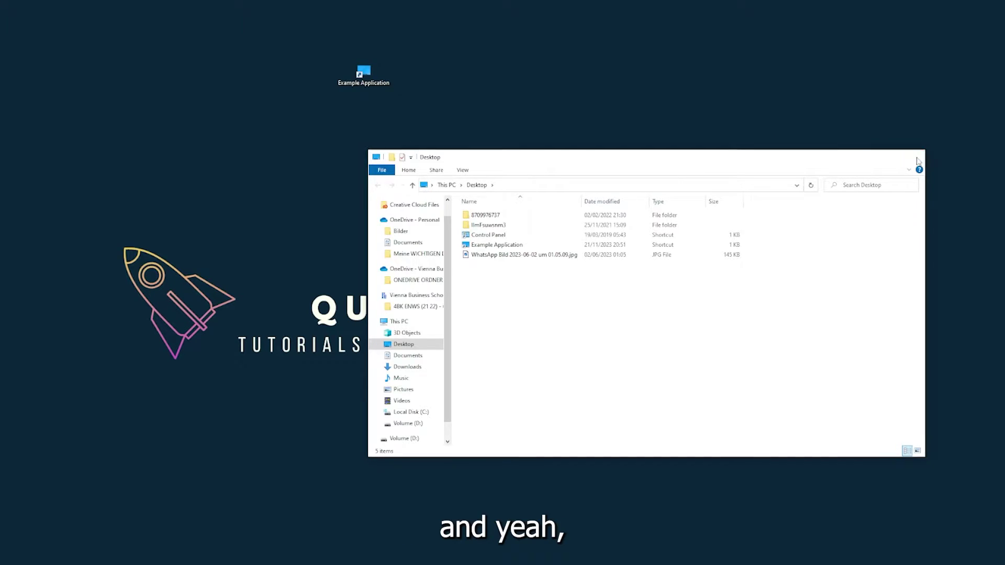
click(916, 159)
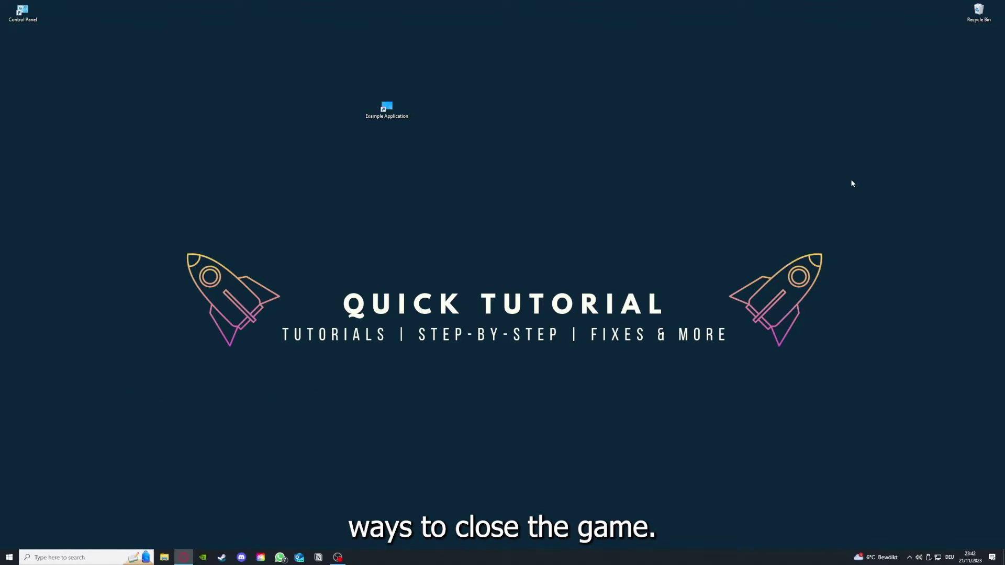
- Start Task Manager from the taskbar menu and end the Task Manager app's own task
right_click(377, 558)
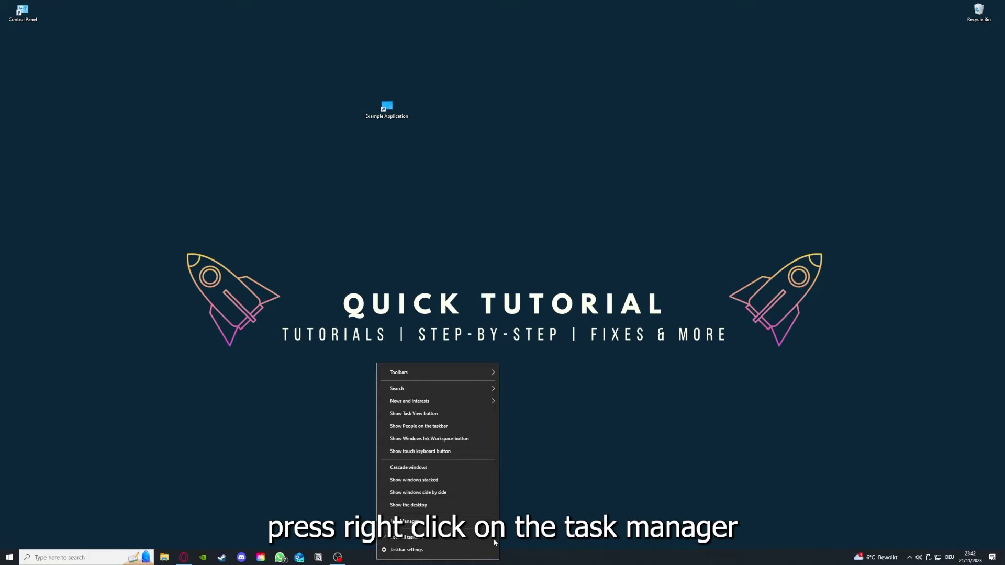
click(449, 523)
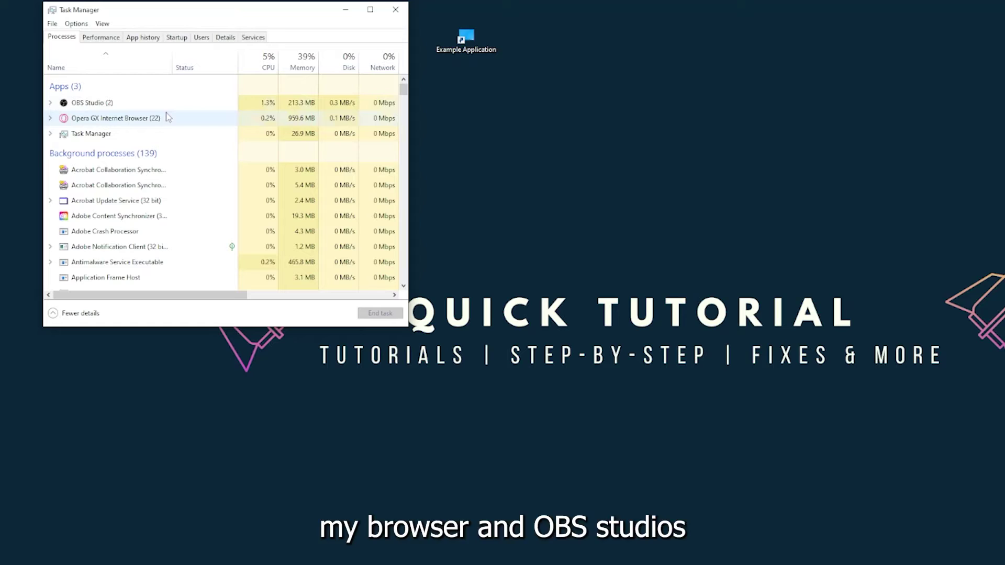
click(188, 135)
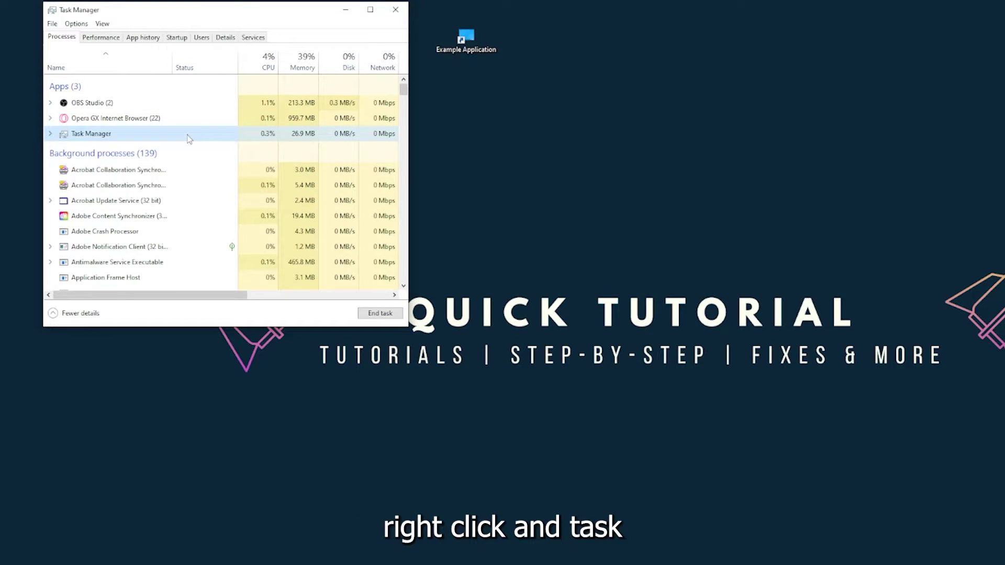
click(374, 314)
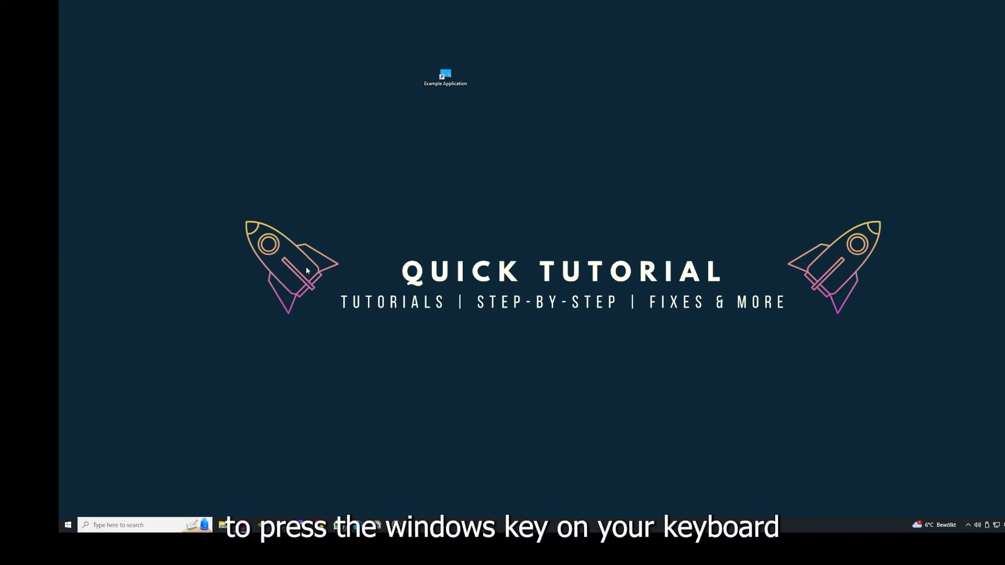
- Bring up the Start menu with the Windows key
key(super)
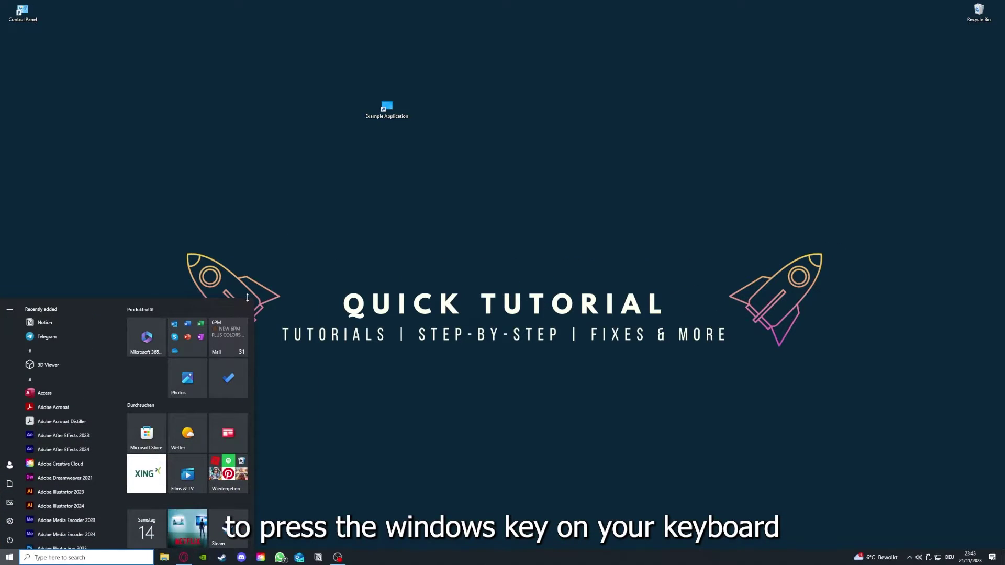
key(super)
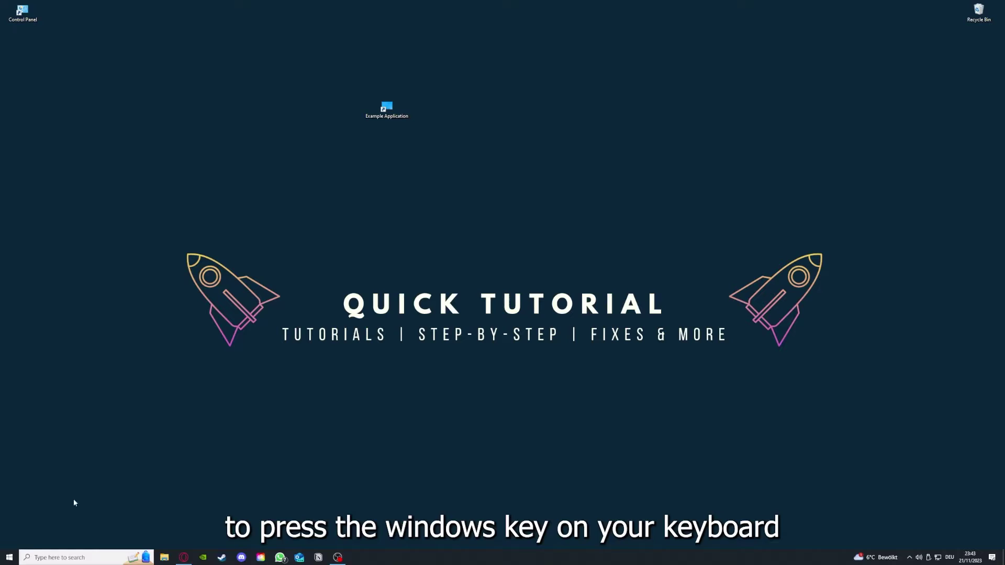
- Show the Power options including Restart, then dismiss the Start menu without restarting
click(12, 552)
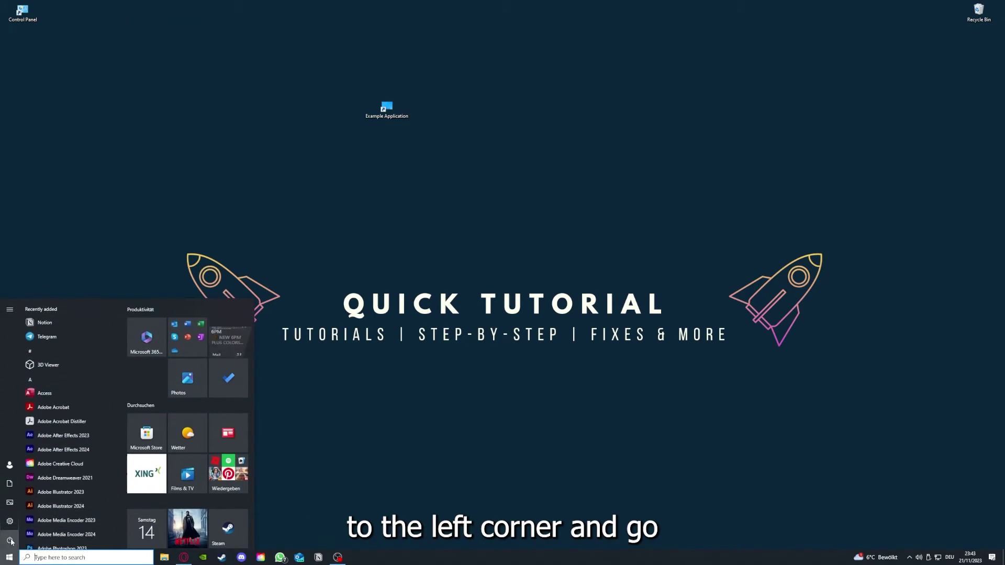
mouse_move(12, 542)
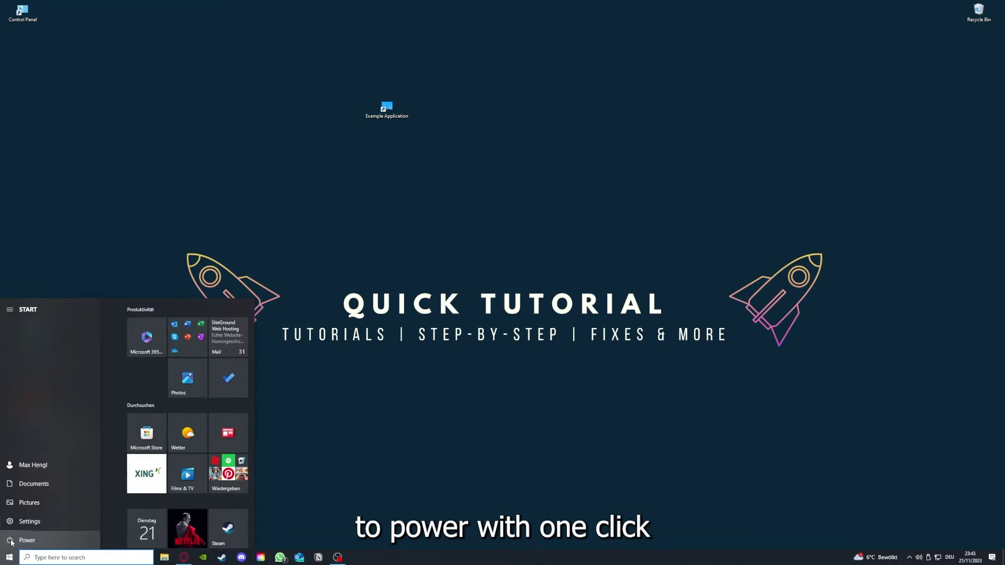
click(11, 542)
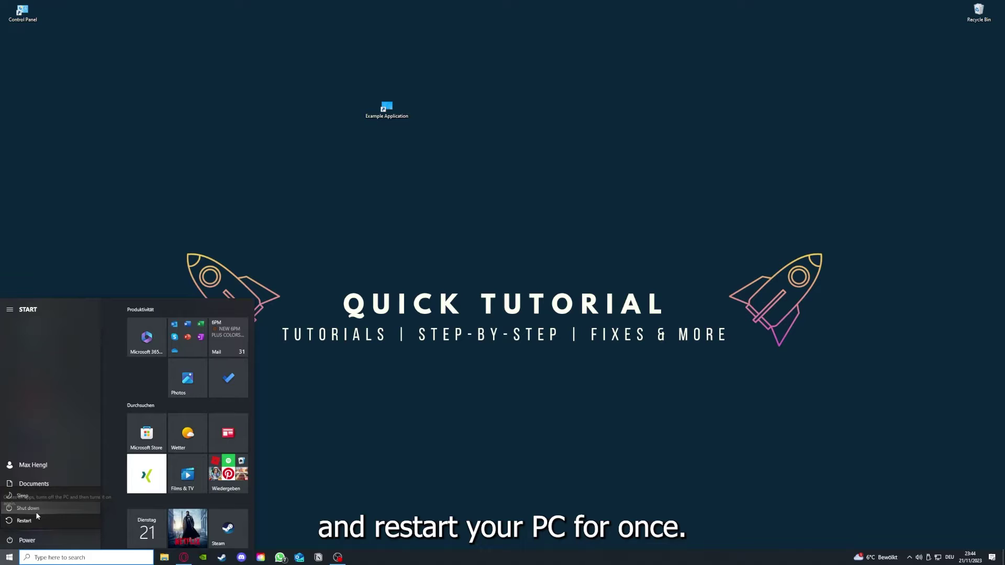
click(396, 401)
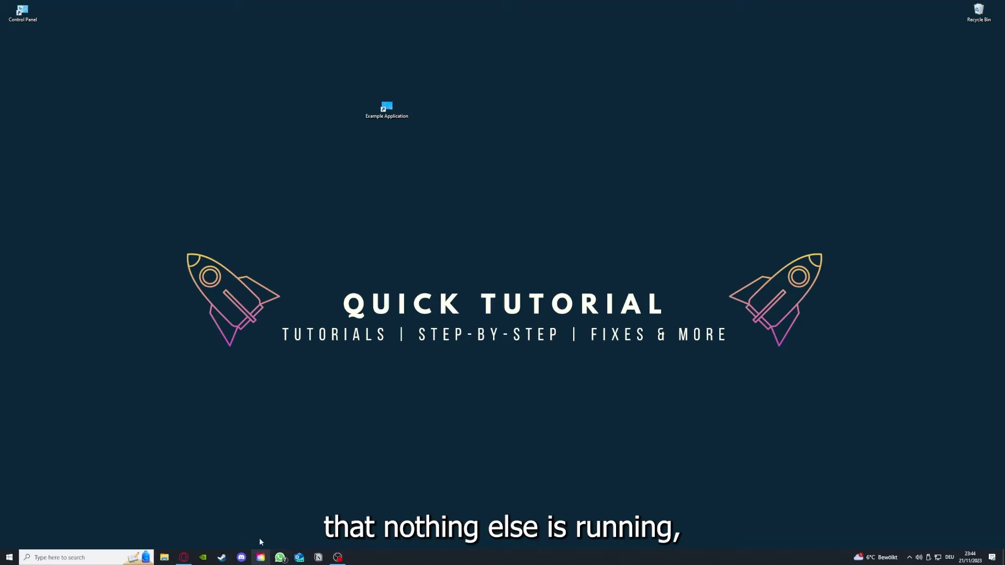
- Start Task Manager from the taskbar, switch to the Startup tab and maximize the window
right_click(388, 558)
click(419, 515)
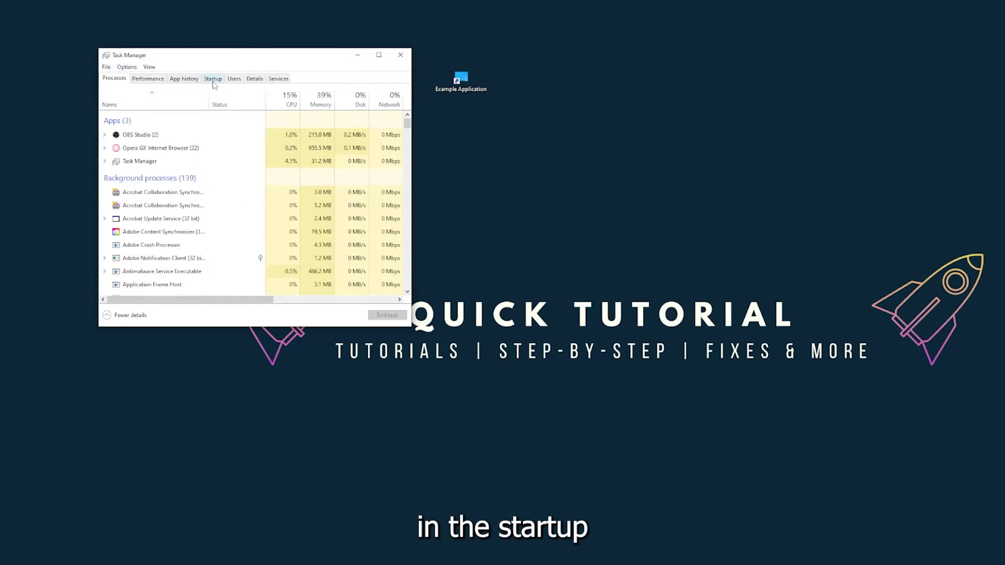
click(213, 79)
scroll(220, 210, down, 2)
scroll(220, 236, up, 2)
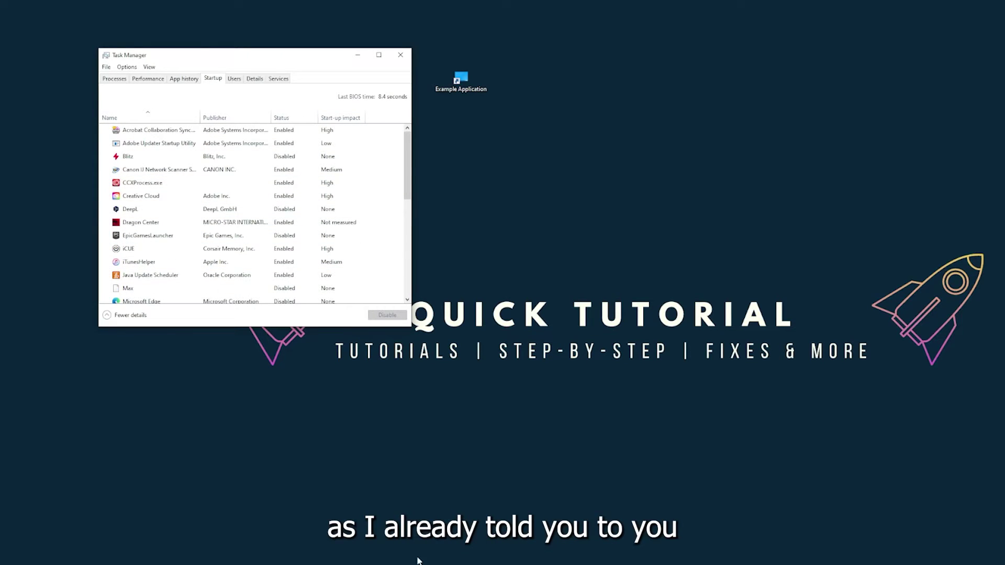
right_click(399, 557)
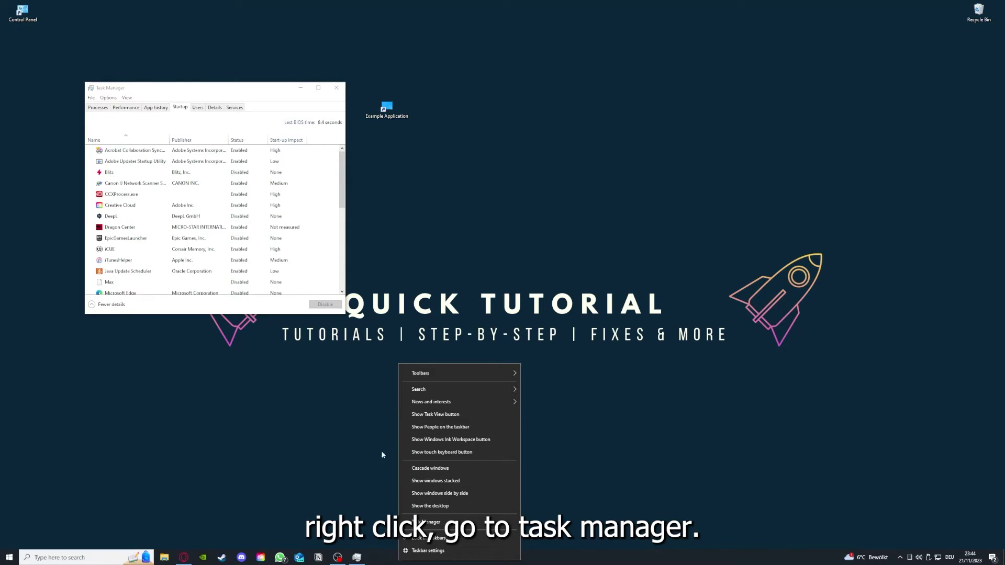
click(425, 522)
click(319, 87)
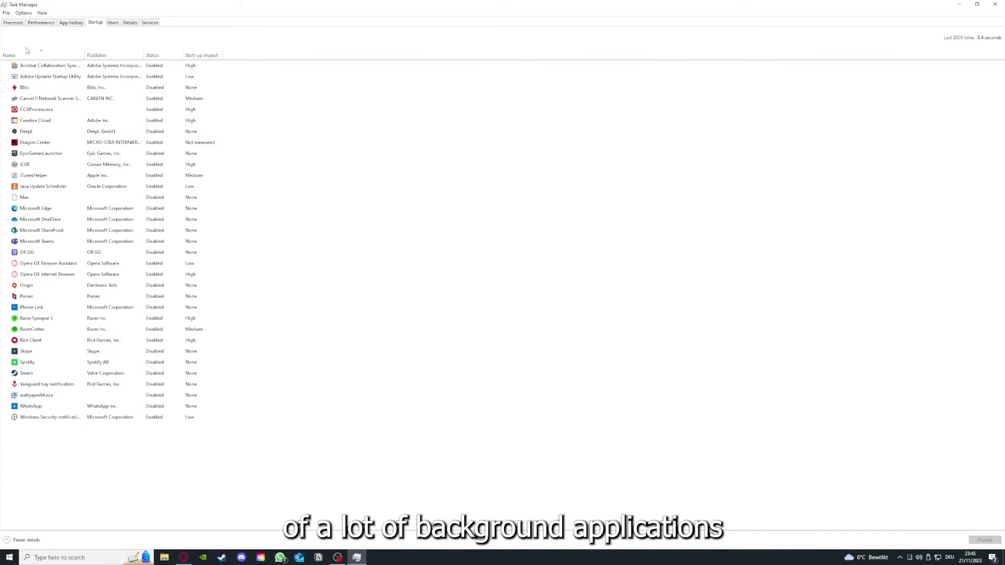
- Check the status of startup entries such as Acrobat, CCXProcess.exe, Microsoft OneDrive and Phone Link
right_click(162, 66)
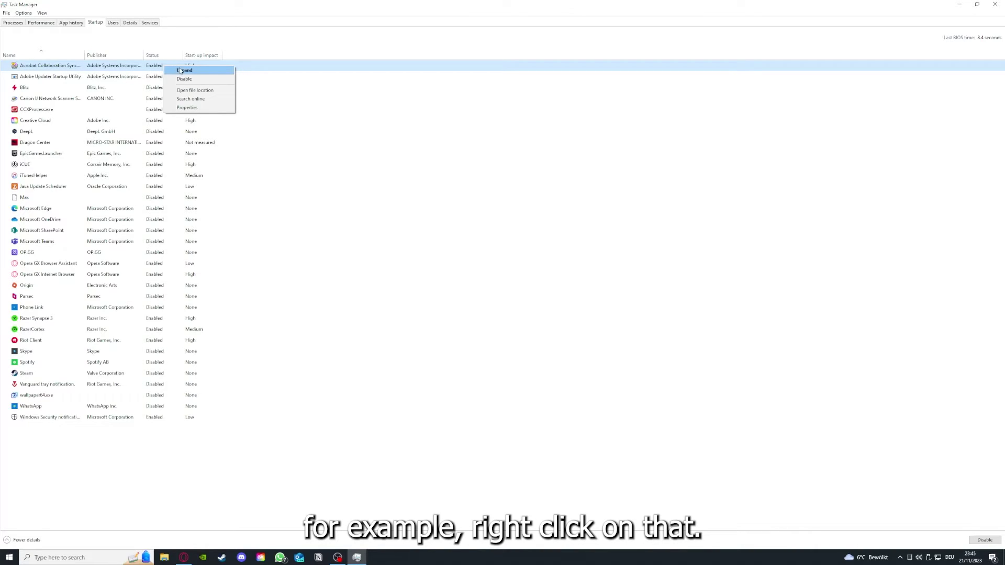
click(351, 109)
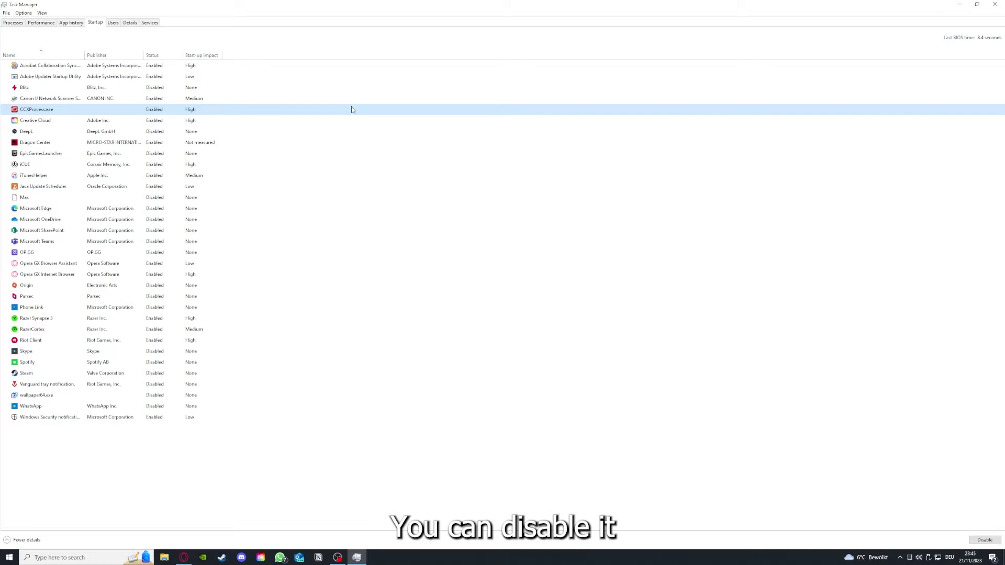
click(525, 220)
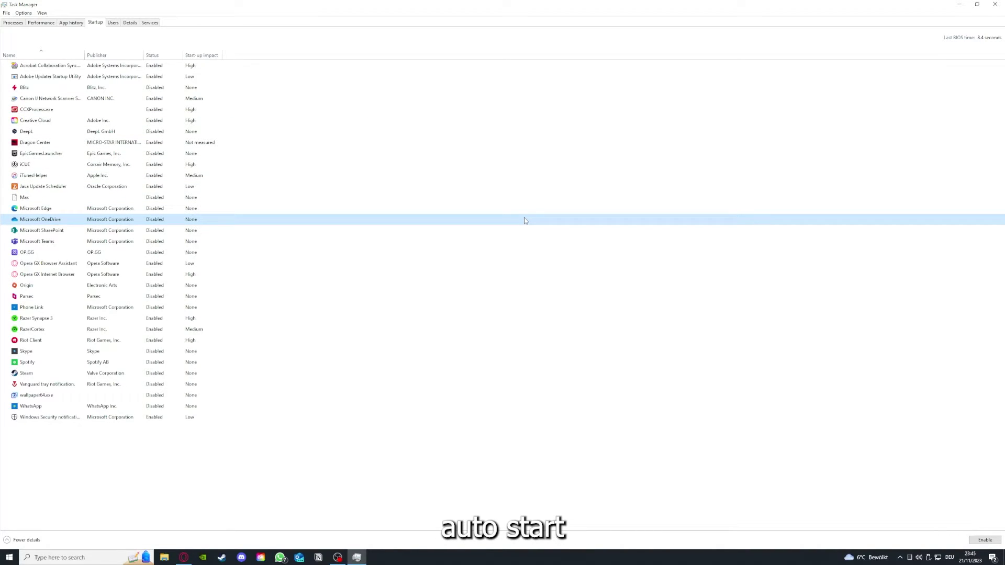
click(63, 67)
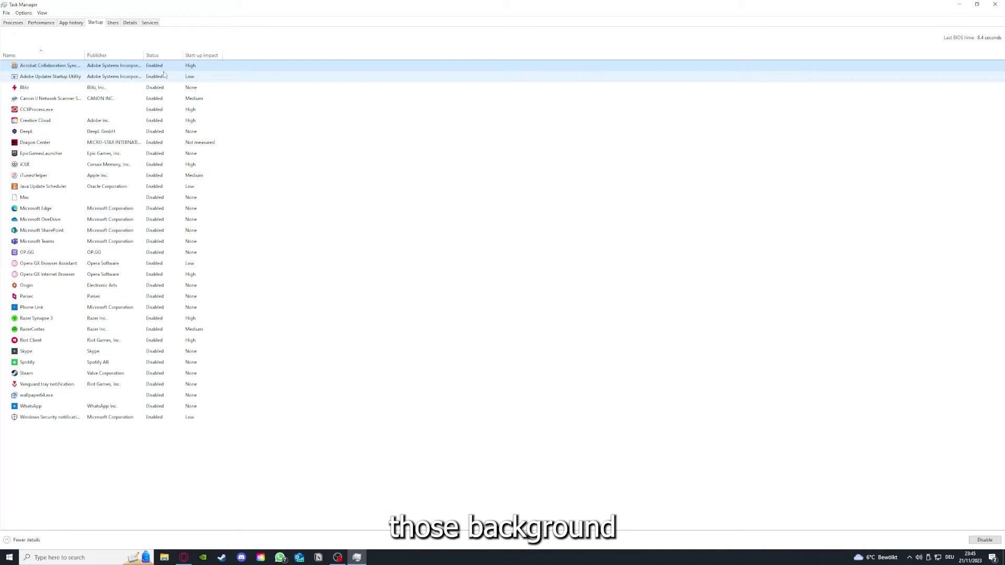
click(247, 228)
click(281, 310)
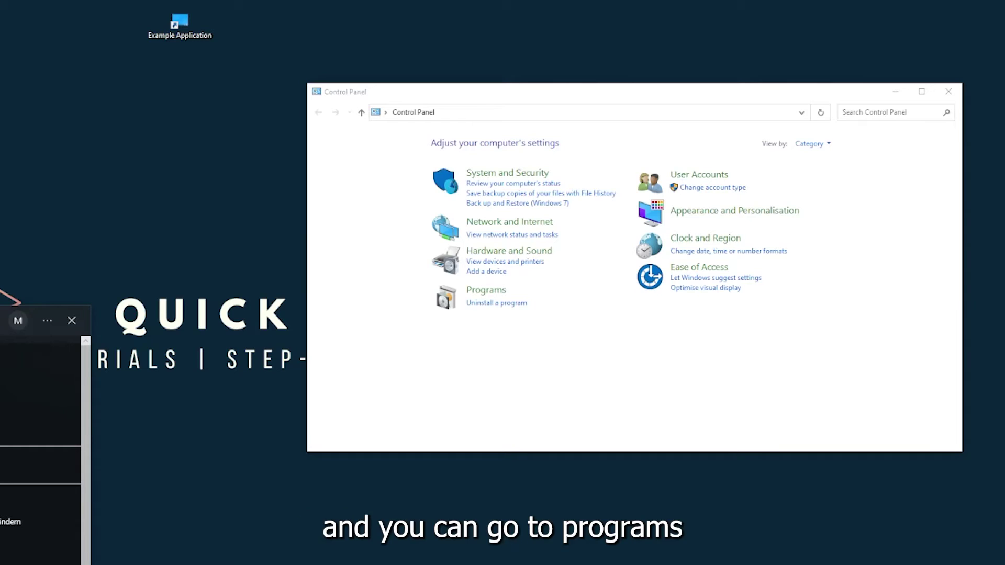
- Go to Programs > Uninstall a program and scroll the 175-item list to Overwolf
key(Escape)
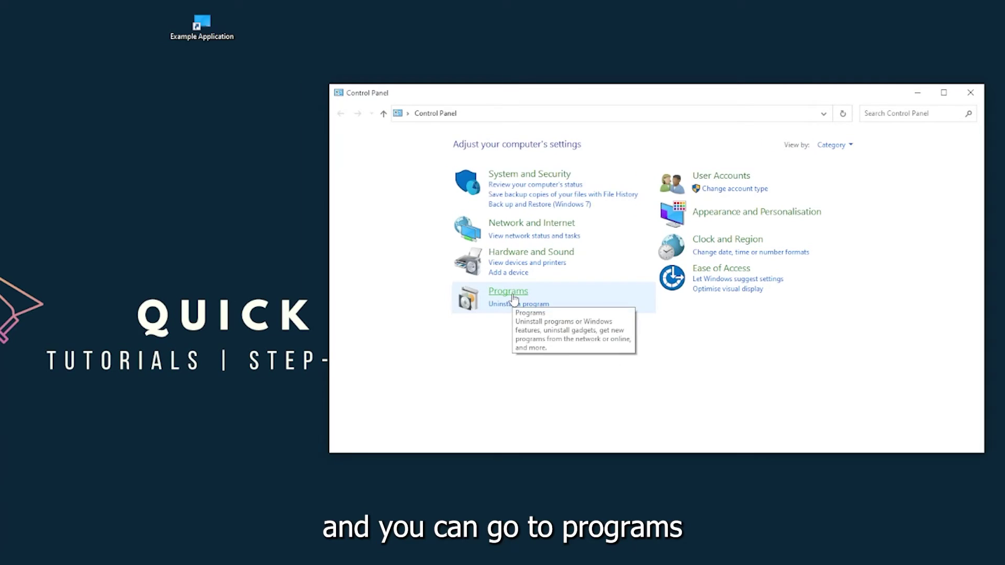
click(512, 296)
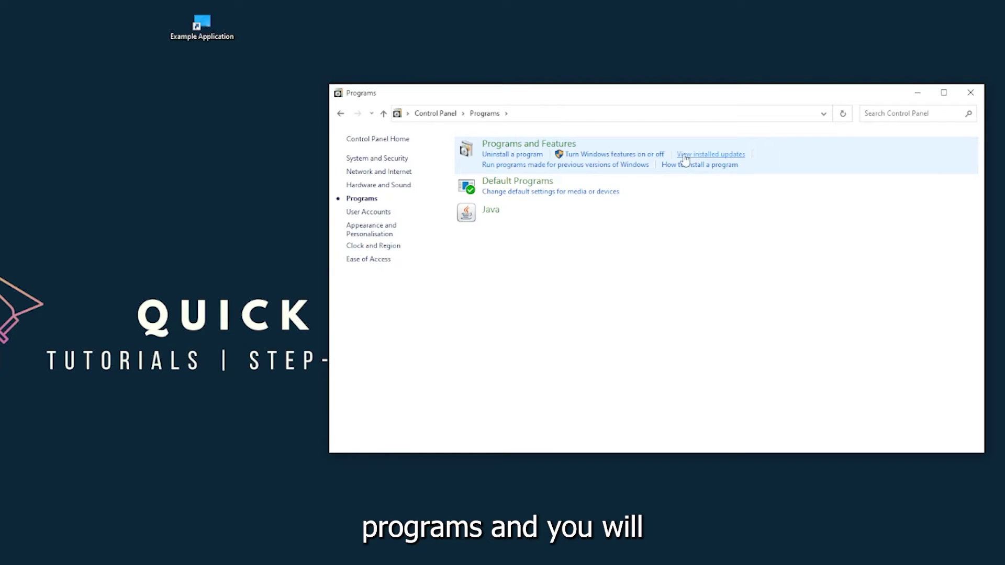
click(543, 152)
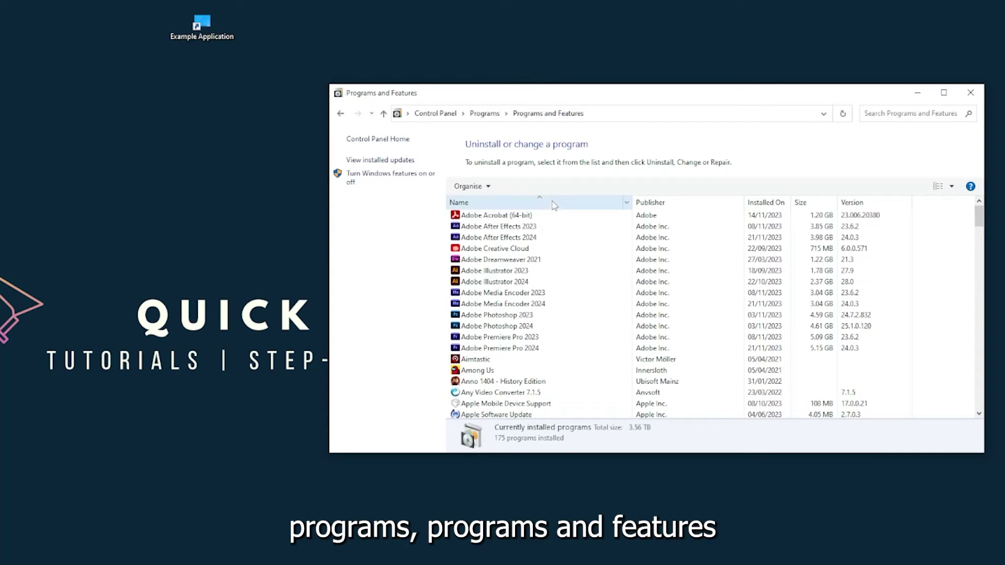
scroll(532, 294, down, 20)
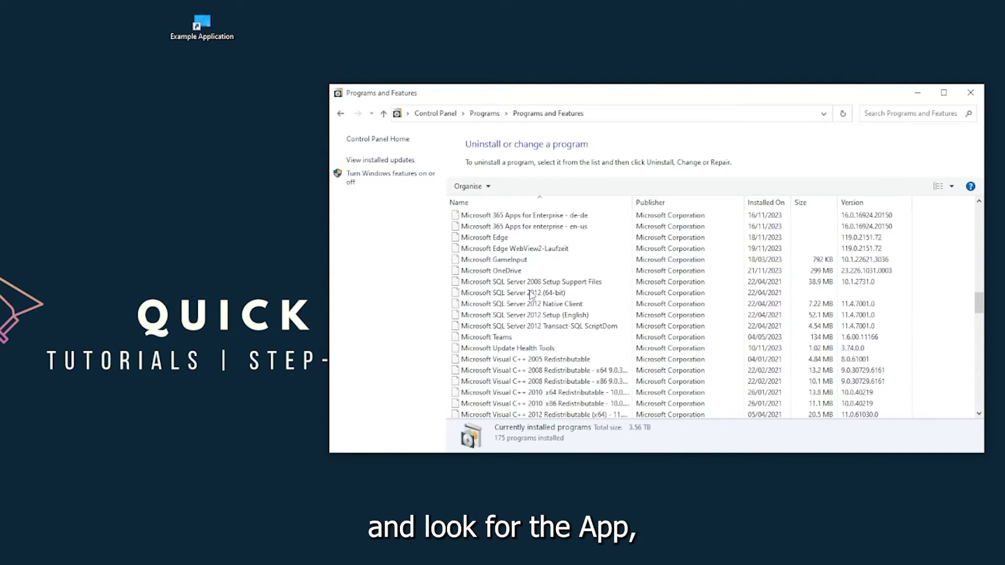
scroll(532, 295, down, 20)
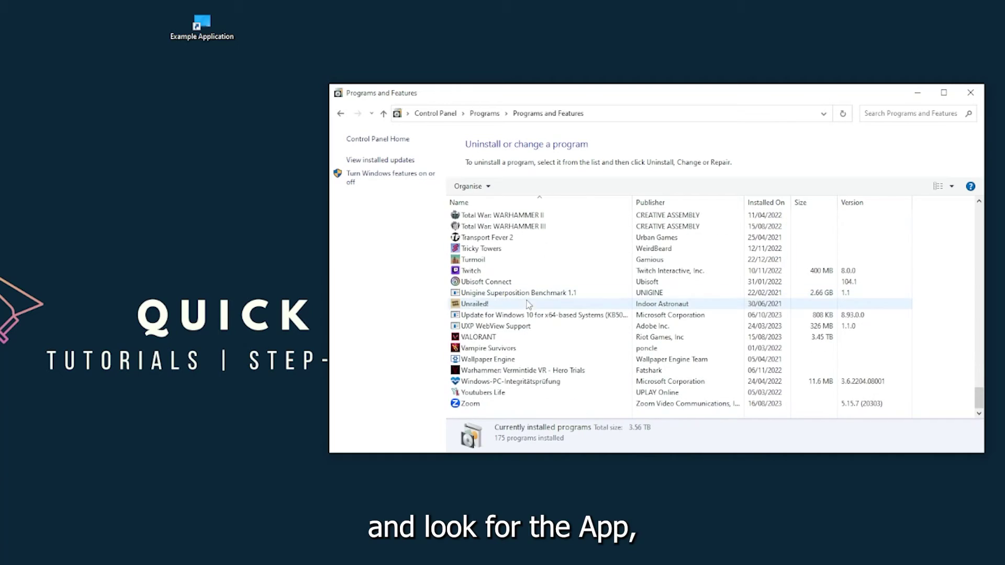
scroll(505, 347, up, 15)
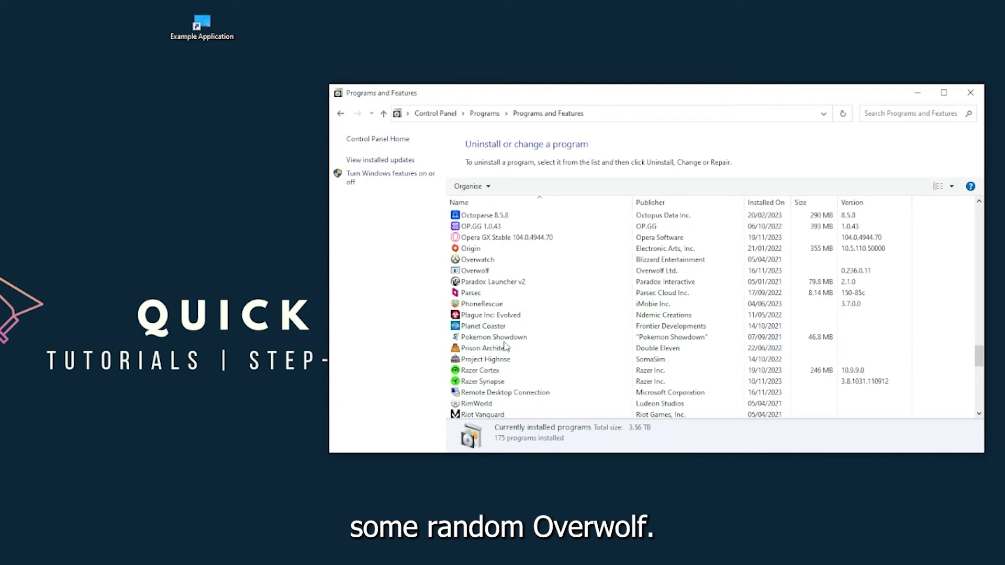
scroll(492, 345, up, 2)
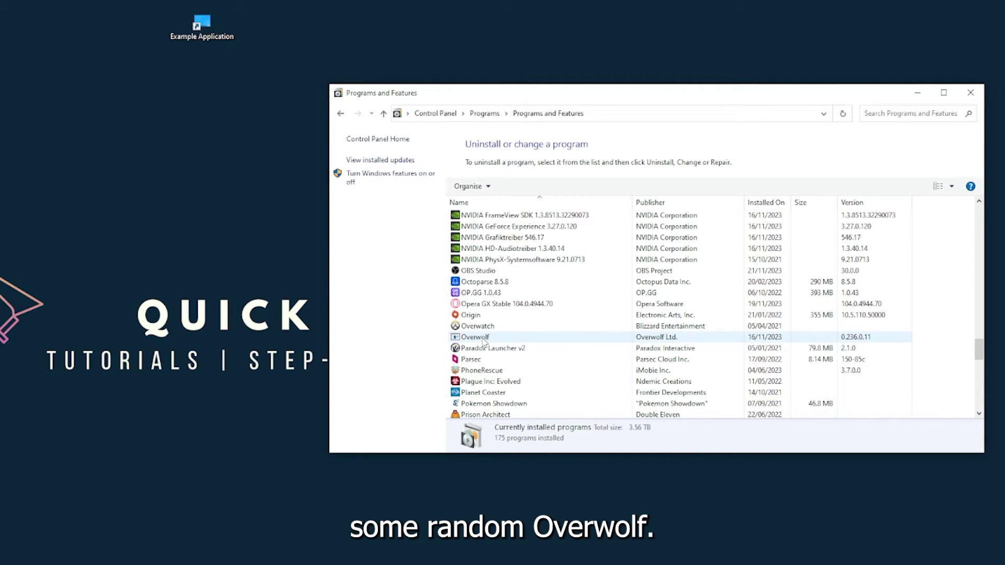
- Choose Uninstall/Change for Overwolf and answer Yes to the 'may already be uninstalled' error
click(484, 341)
right_click(482, 338)
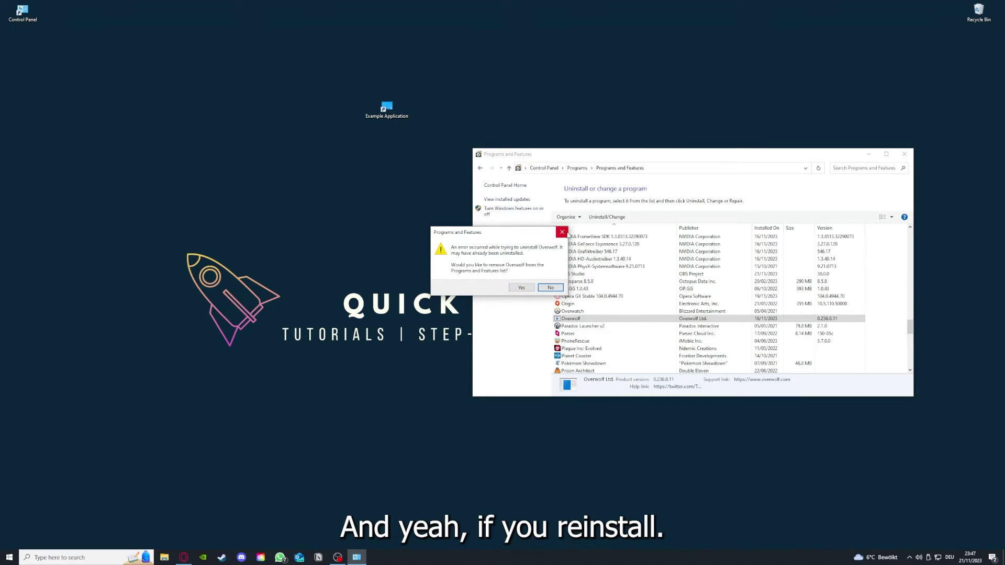
click(562, 232)
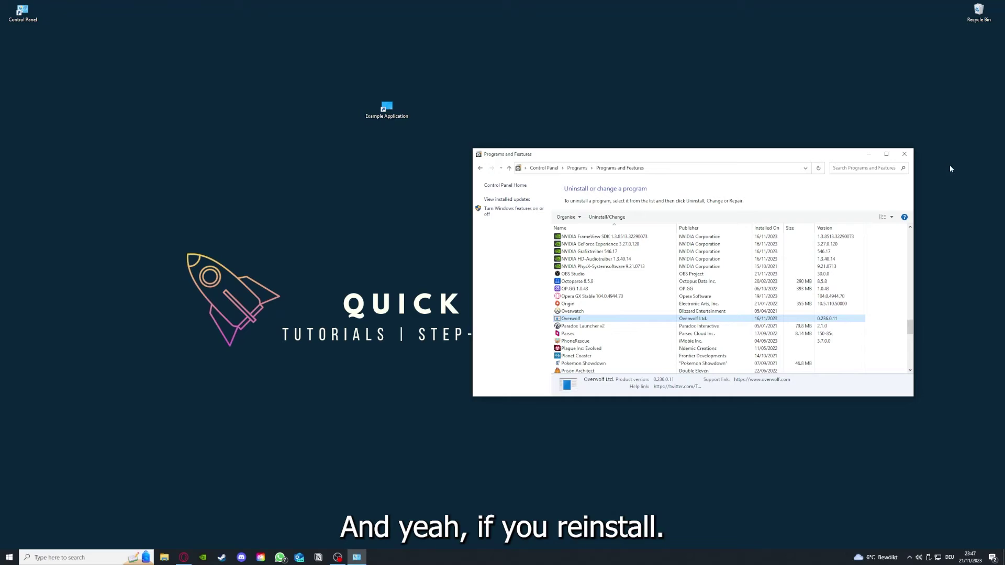
- Close the Programs and Features window
click(903, 154)
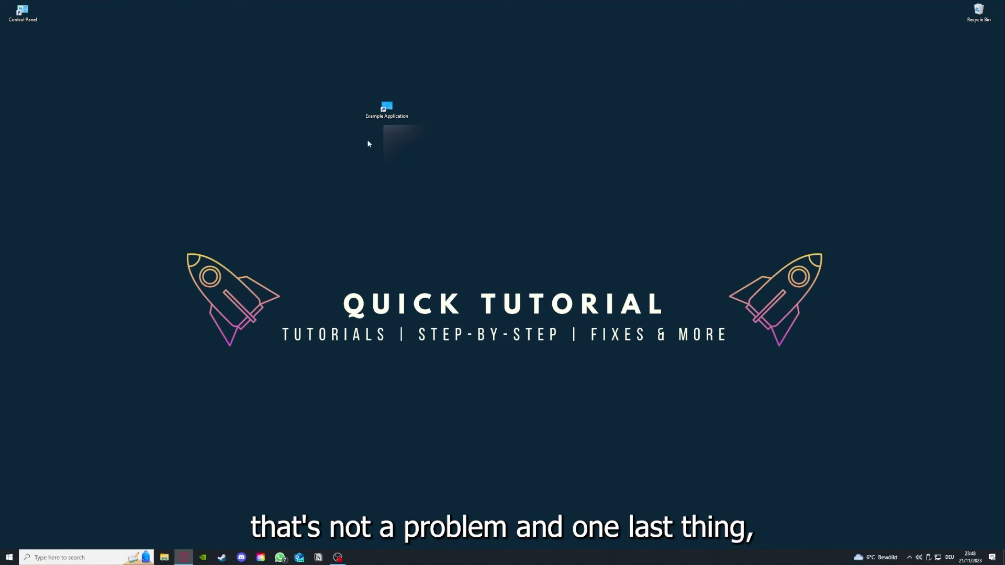
- Open the Example Application shortcut's Properties and browse its Security and Previous Versions tabs, ending on Shortcut
right_click(380, 104)
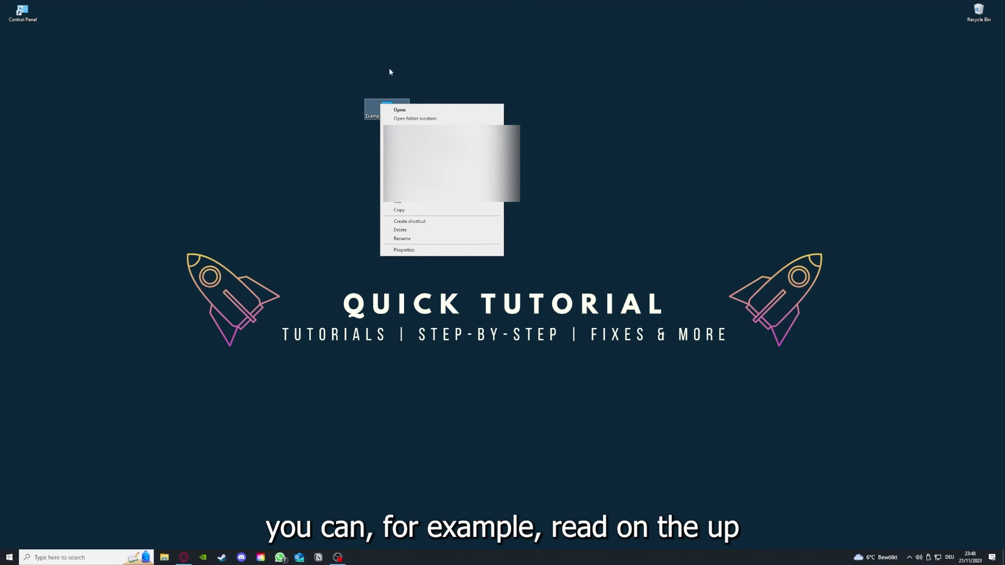
click(401, 251)
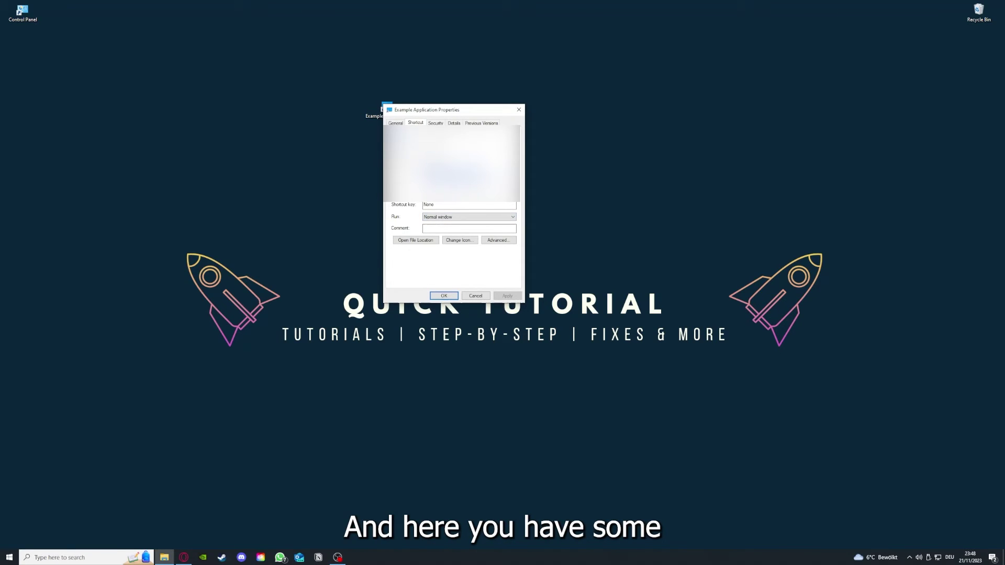
key(ctrl+Tab)
key(ctrl+Tab)
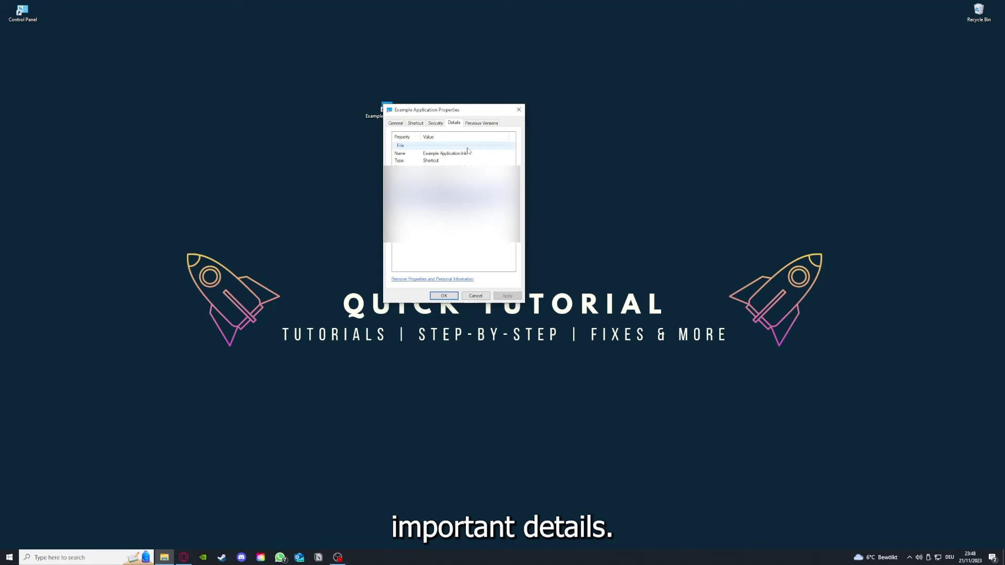
drag(456, 110, 532, 144)
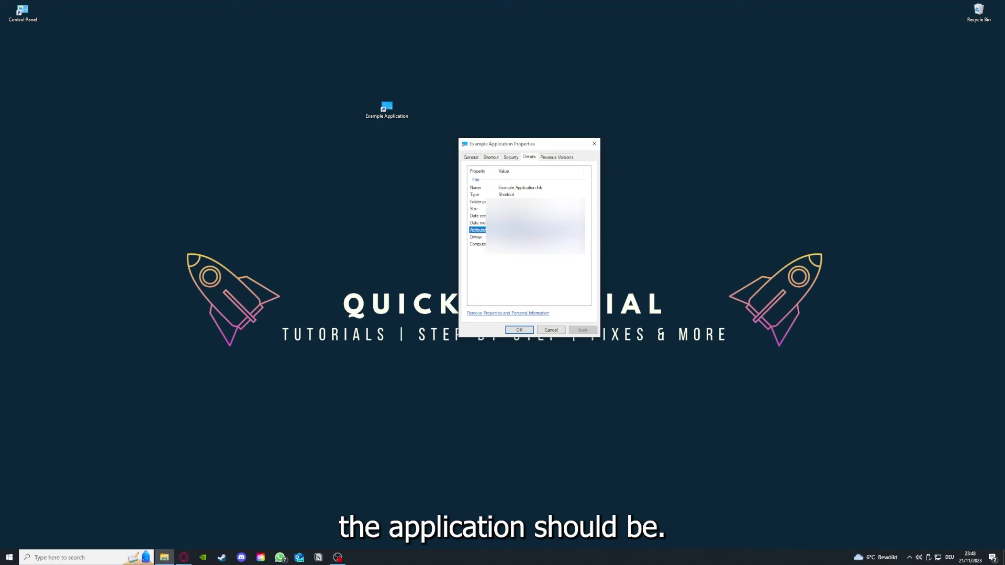
click(563, 160)
click(491, 159)
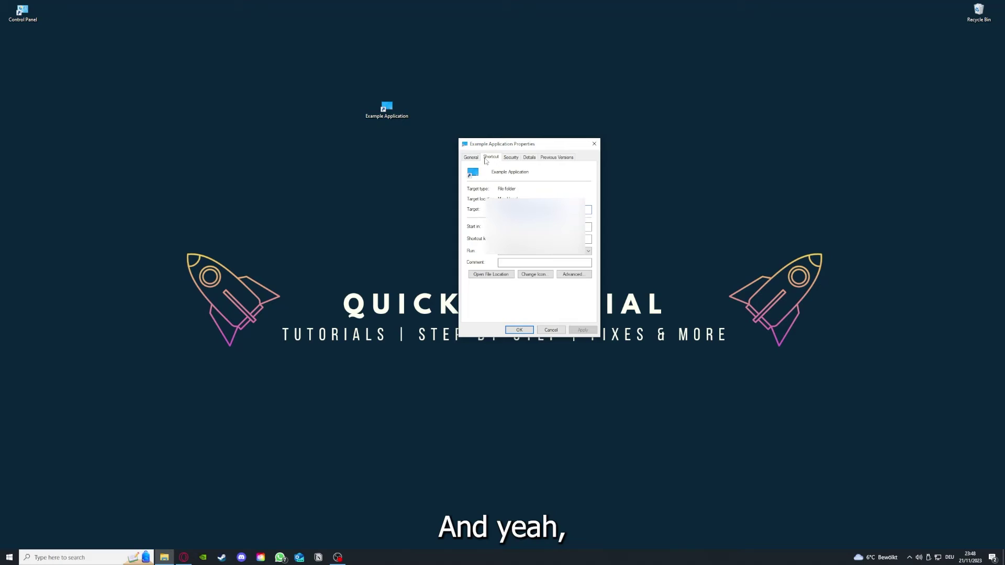
- Open the shortcut's file location in Explorer and move that window beside the Properties dialog
click(483, 276)
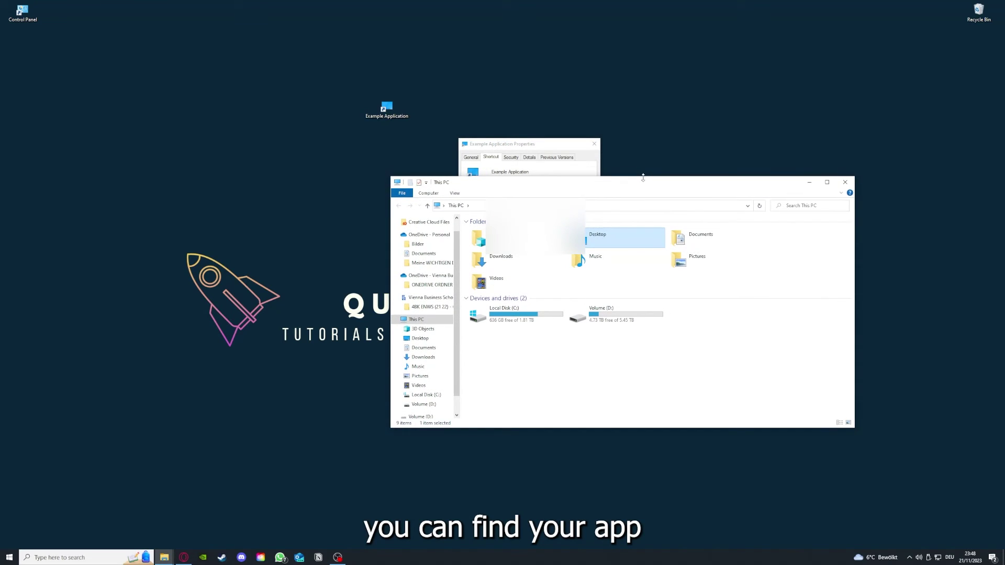
drag(644, 181, 531, 290)
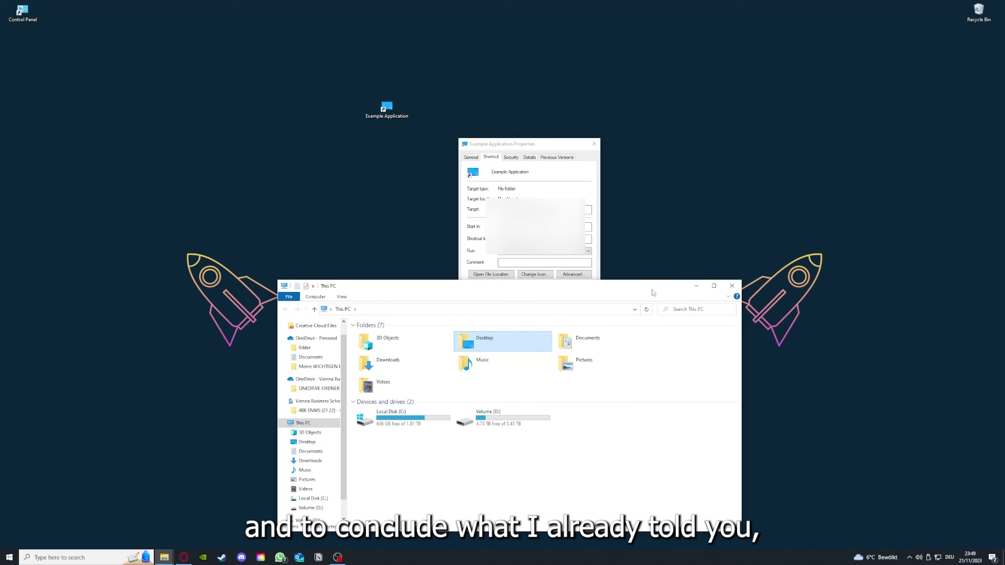
- Close the This PC Explorer window and the Example Application Properties dialog
click(732, 286)
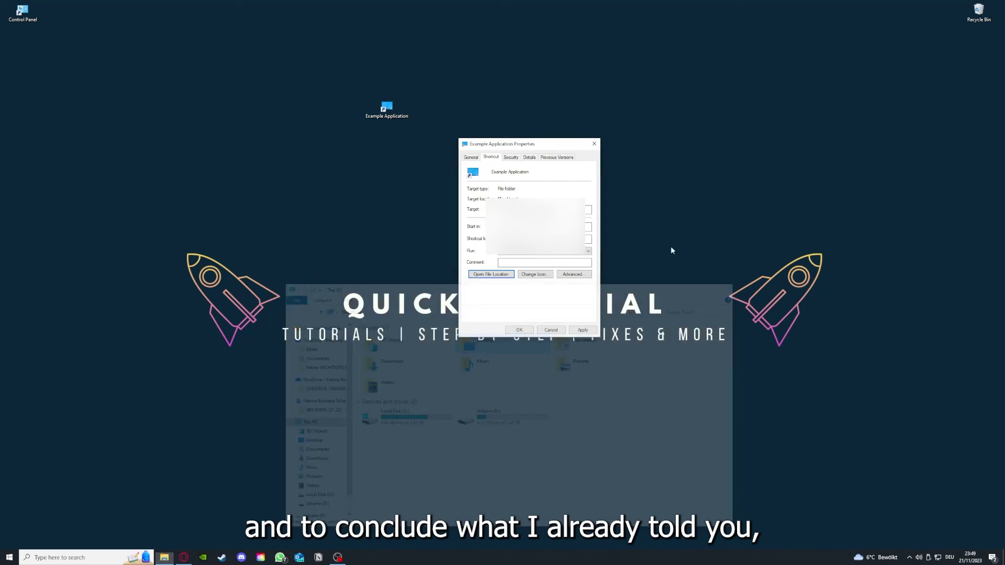
click(594, 146)
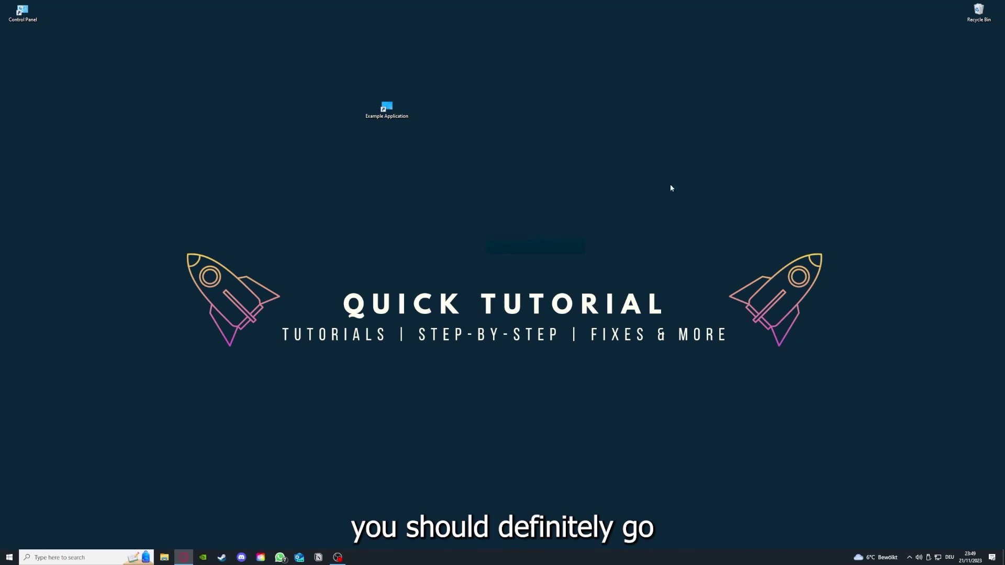